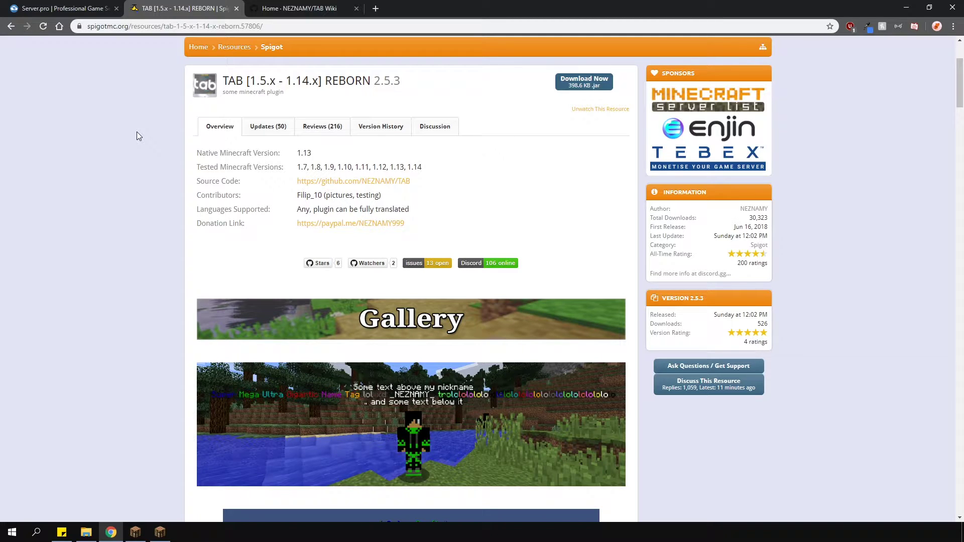
Step: In the Server.pro panel, search the Spigot plugins for tab, install the latest TAB [1.5.x - 1.14.x] REBORN, and restart the server
click(63, 8)
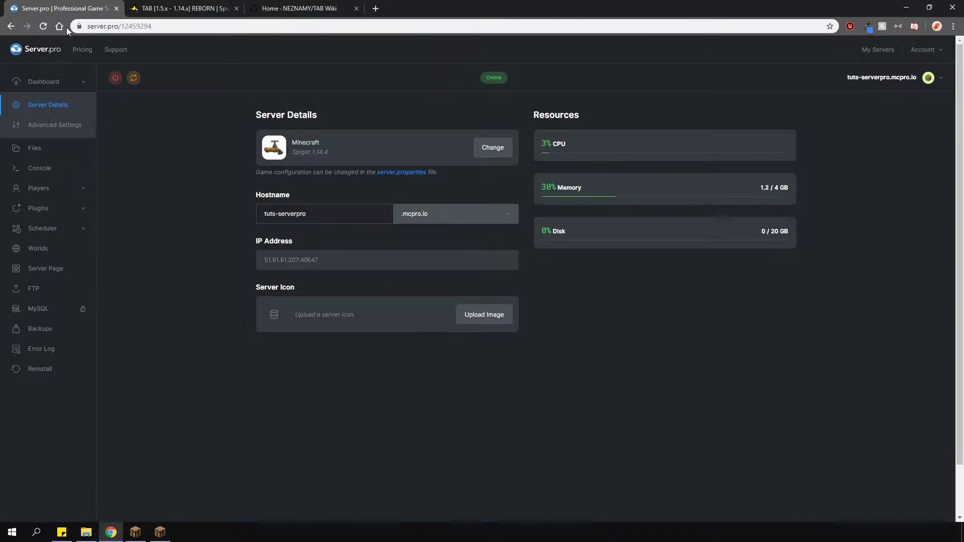
click(37, 208)
click(618, 122)
click(460, 117)
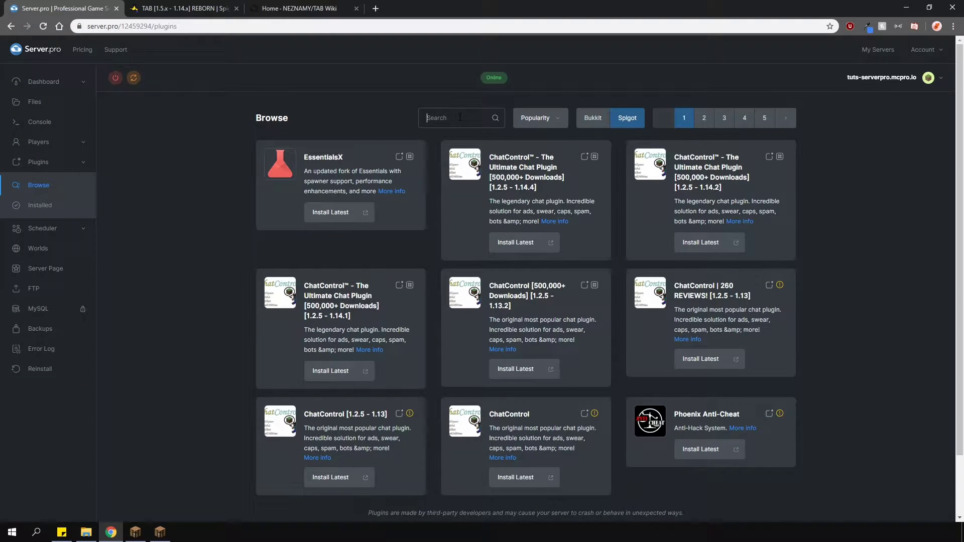
text(tab)
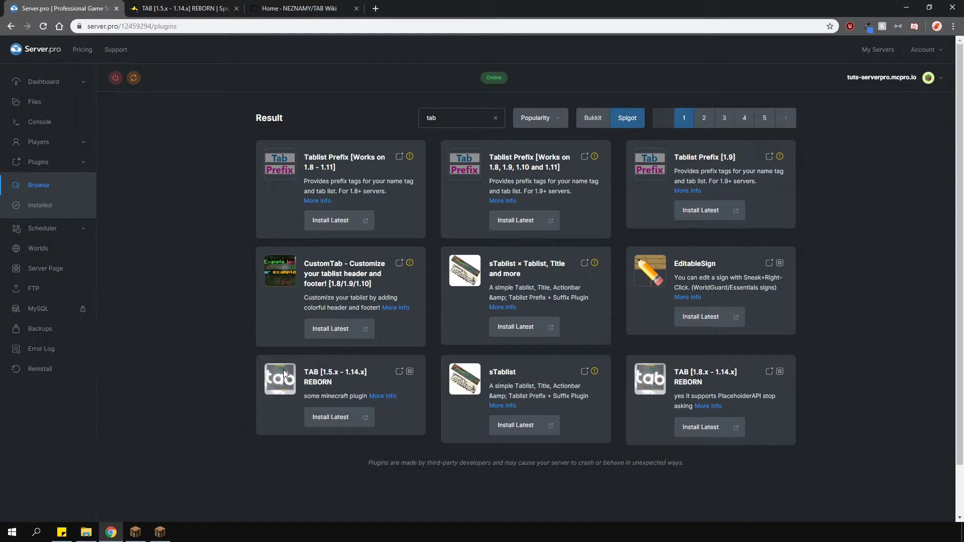
click(327, 419)
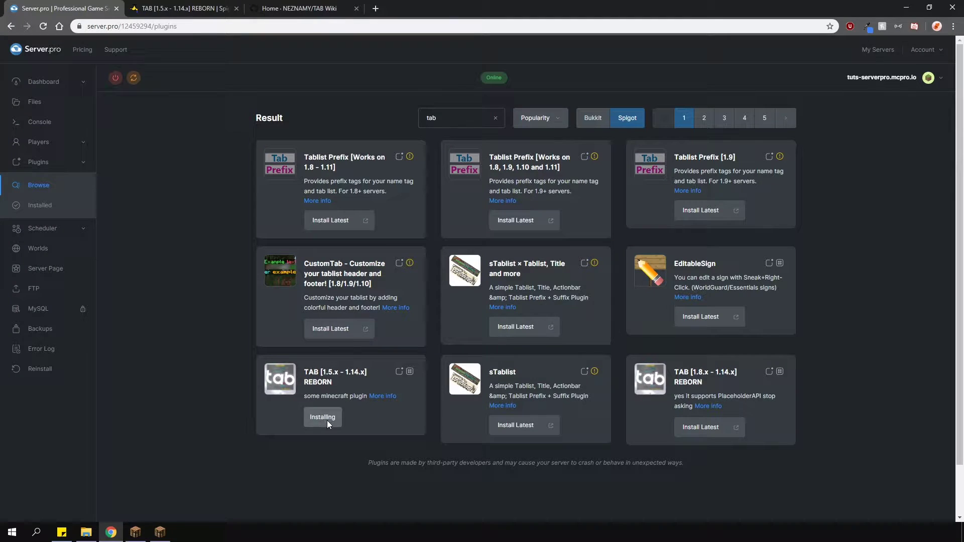
click(132, 79)
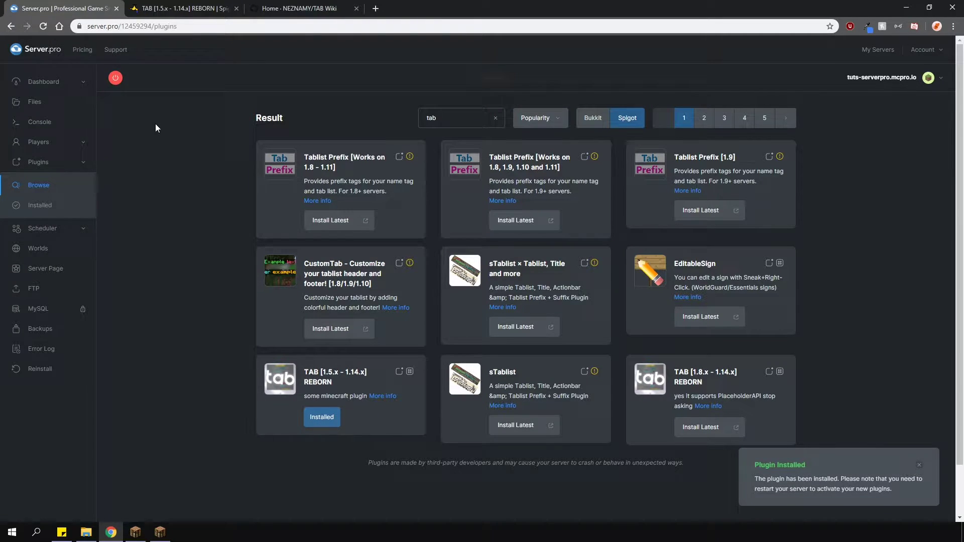
Step: Review the TAB plugin page on SpigotMC and the server's list of installed plugins
click(170, 9)
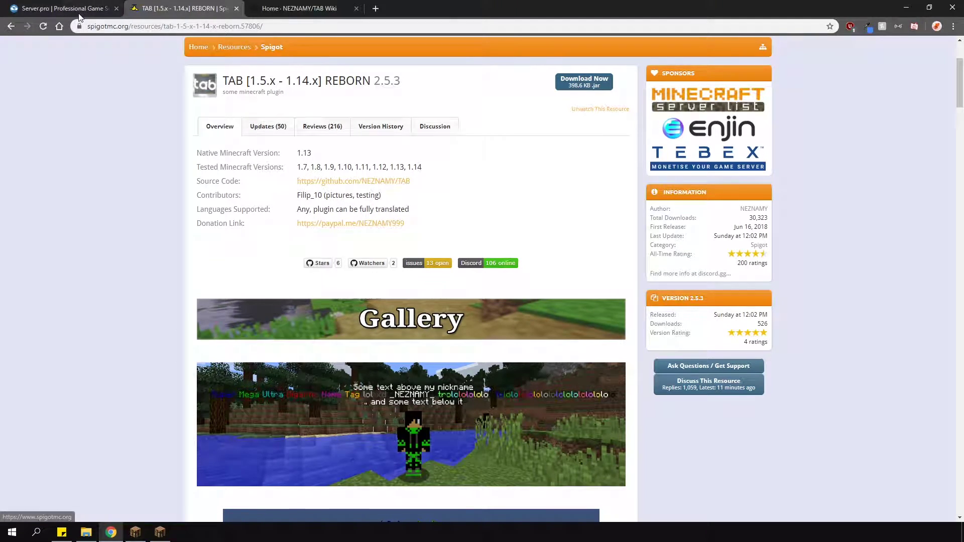
key(ctrl+shift+Tab)
click(40, 210)
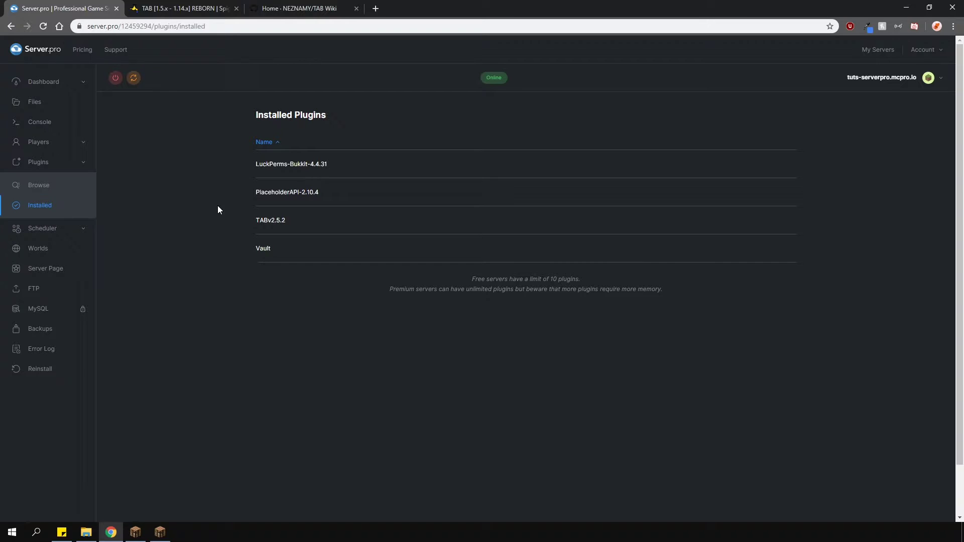
click(80, 82)
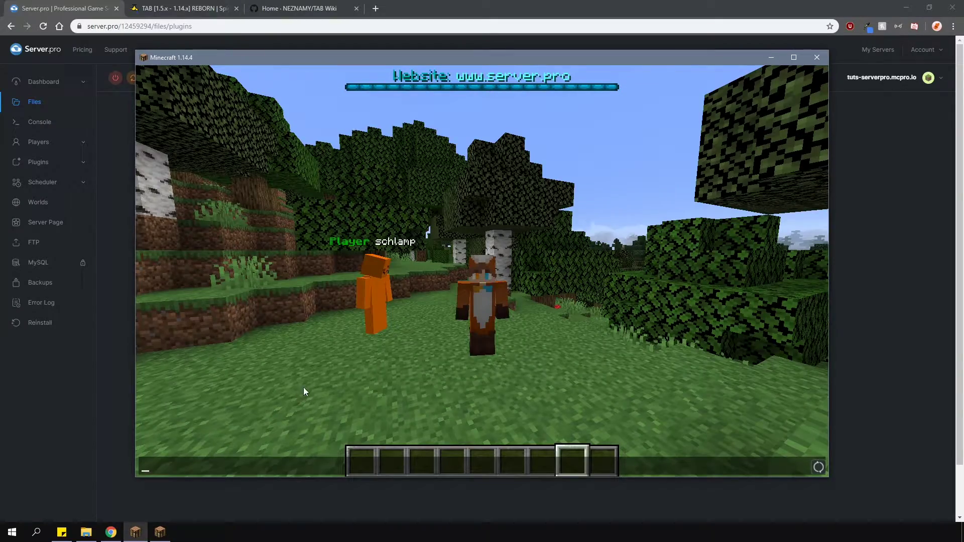
Step: In Minecraft, toggle the boss bar off and on again with the /bossbar command
key(Escape)
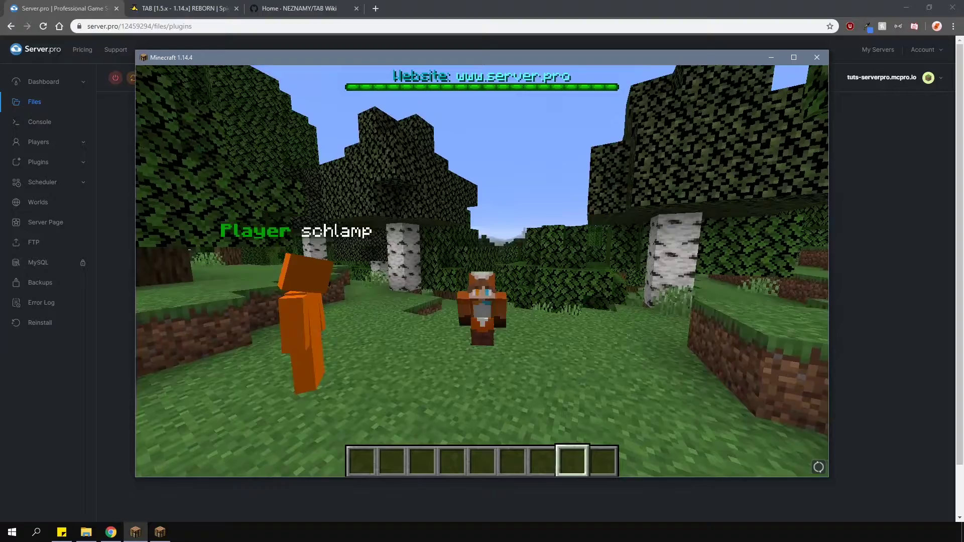
text(/bossbar)
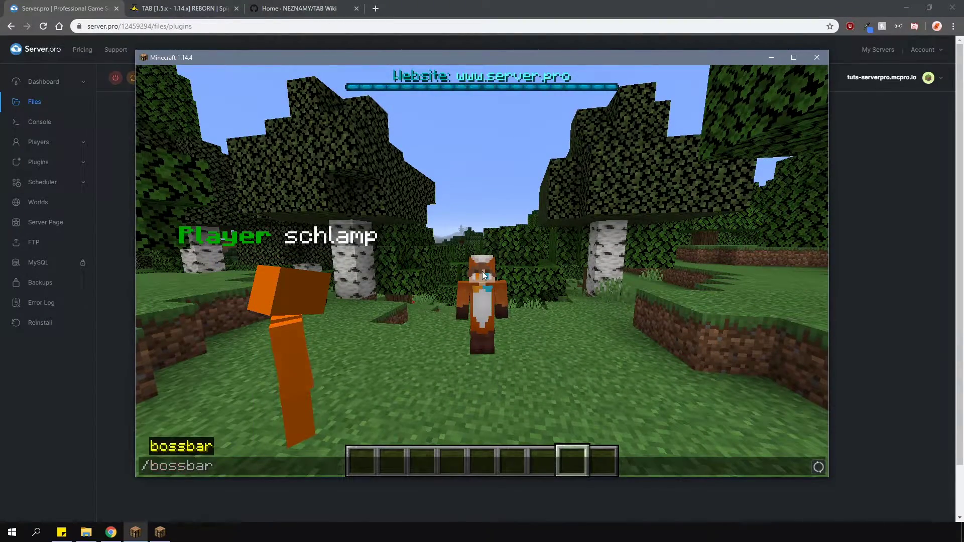
key(Return)
text(/bossbar)
key(Return)
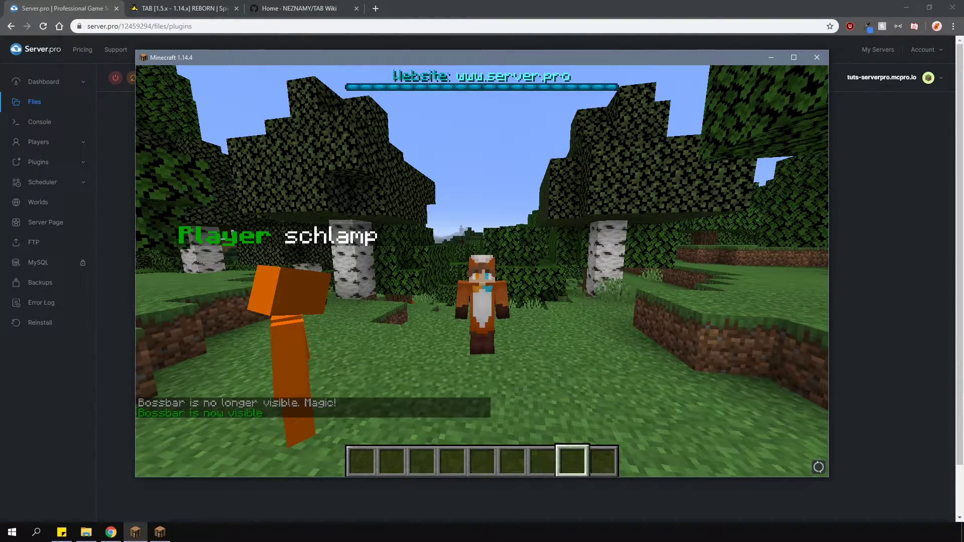
Step: Examine the tab player list and the owner's name tag using both Minecraft clients, including with the HUD hidden
key(Tab)
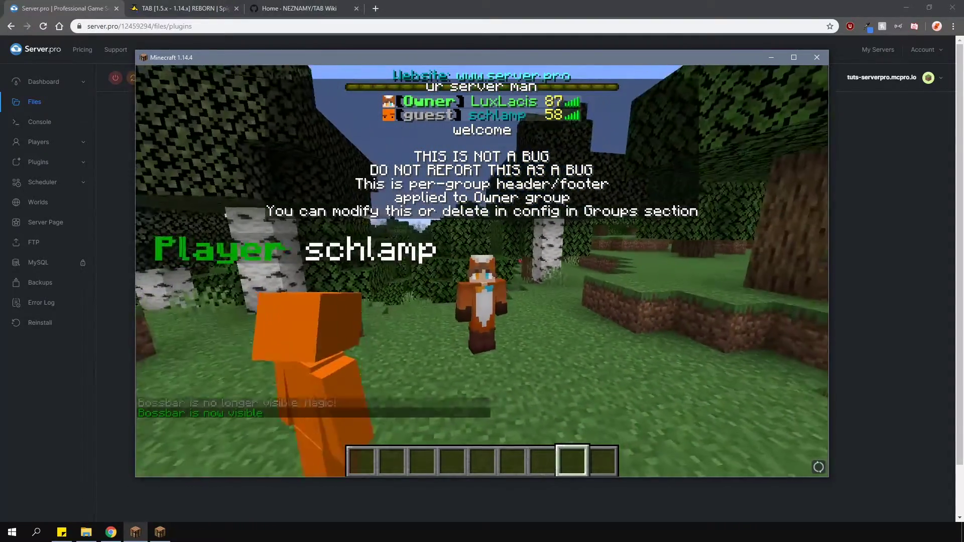
key(alt+Tab)
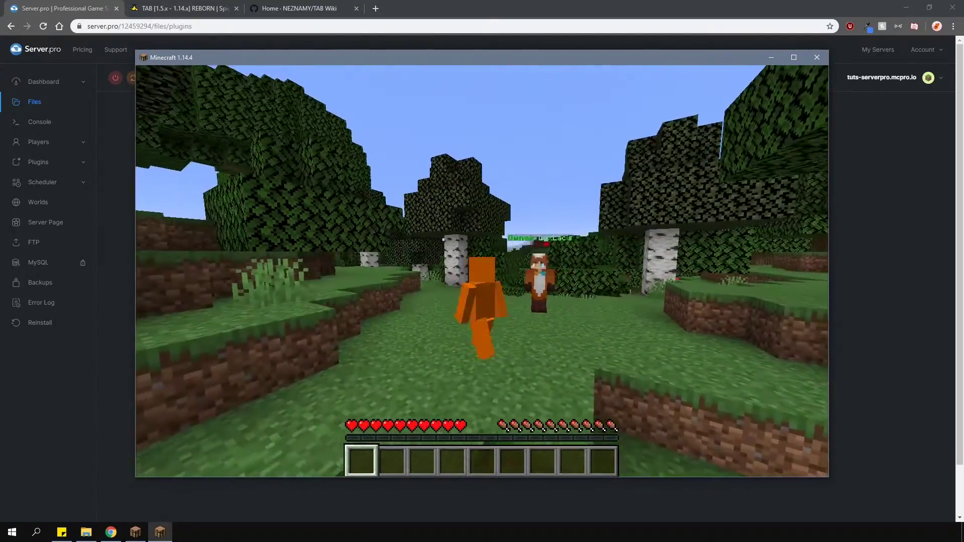
key(Tab)
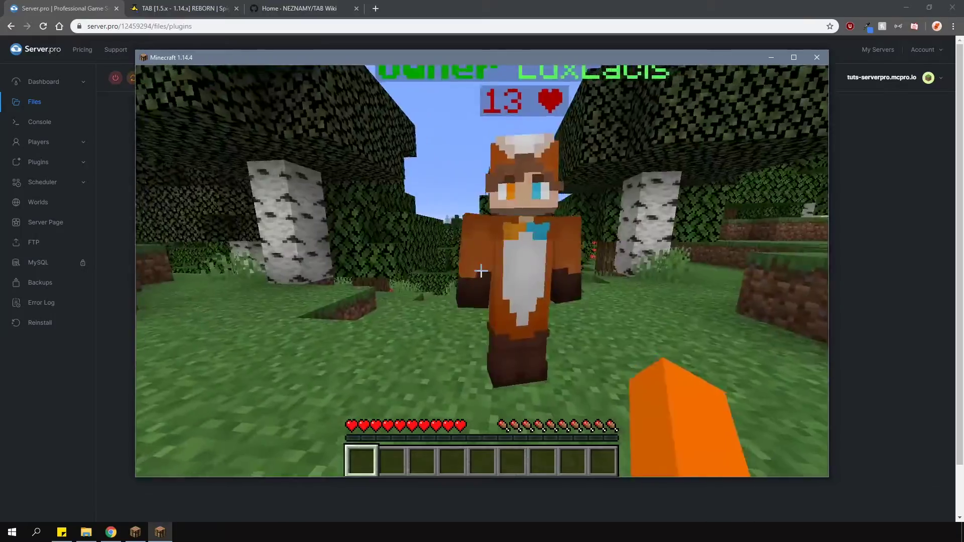
key(F1)
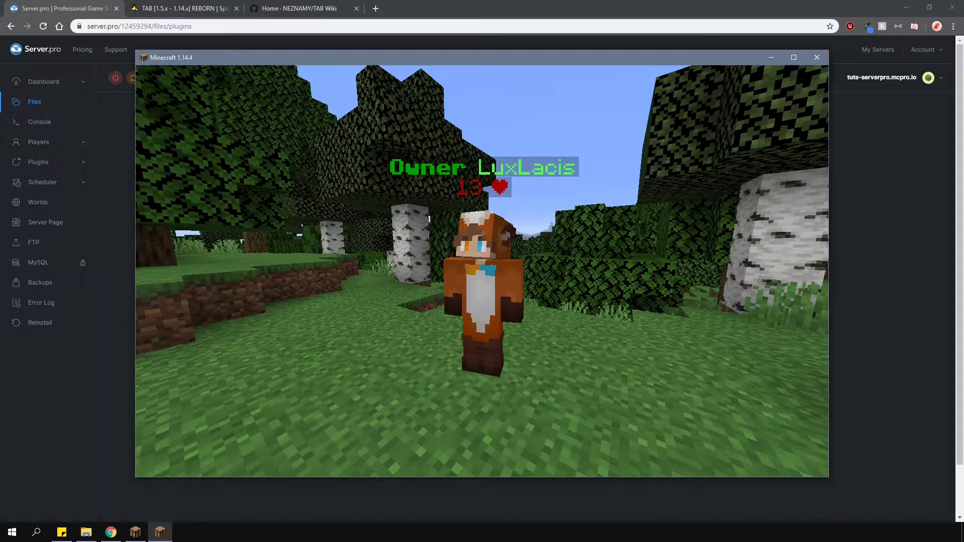
key(F1)
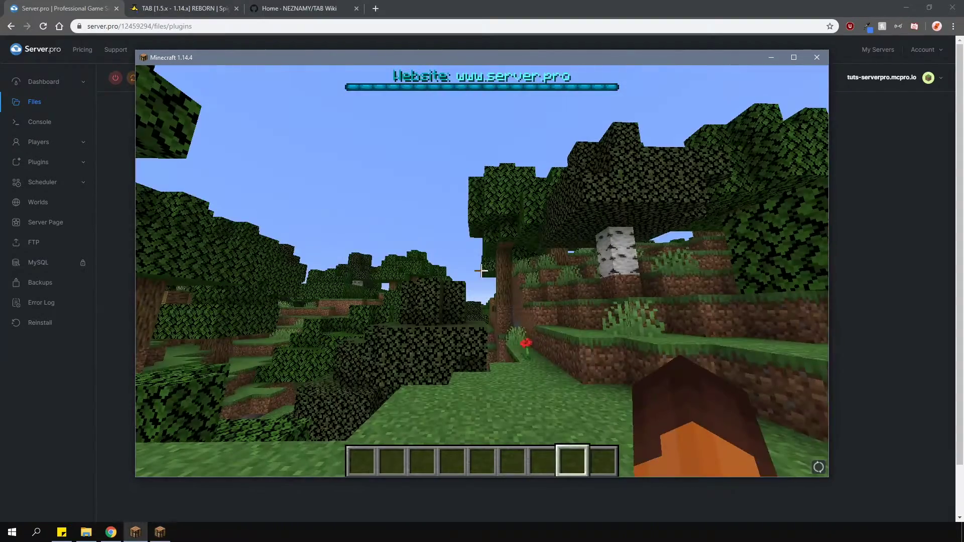
Step: Reload the TAB plugin in-game with the command /tab reload
key(slash)
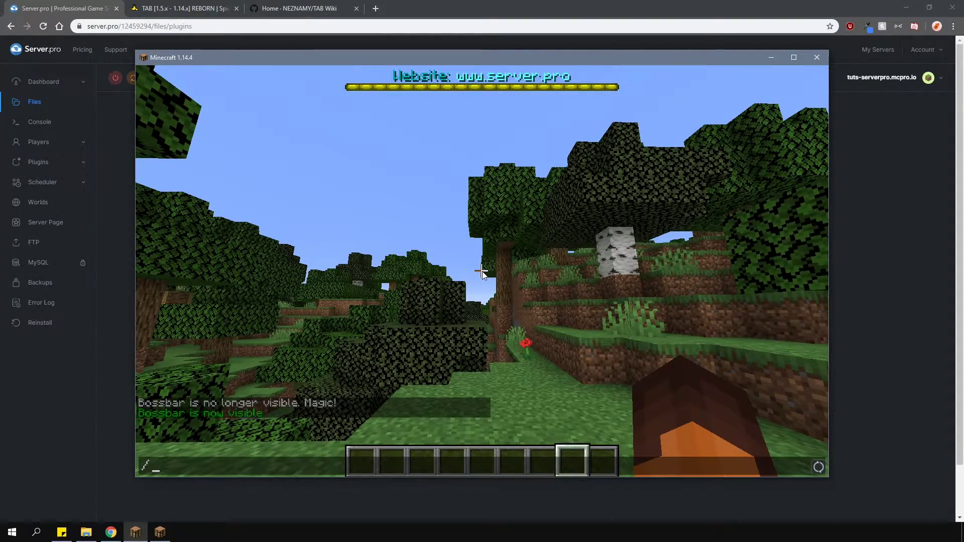
text(tab reload)
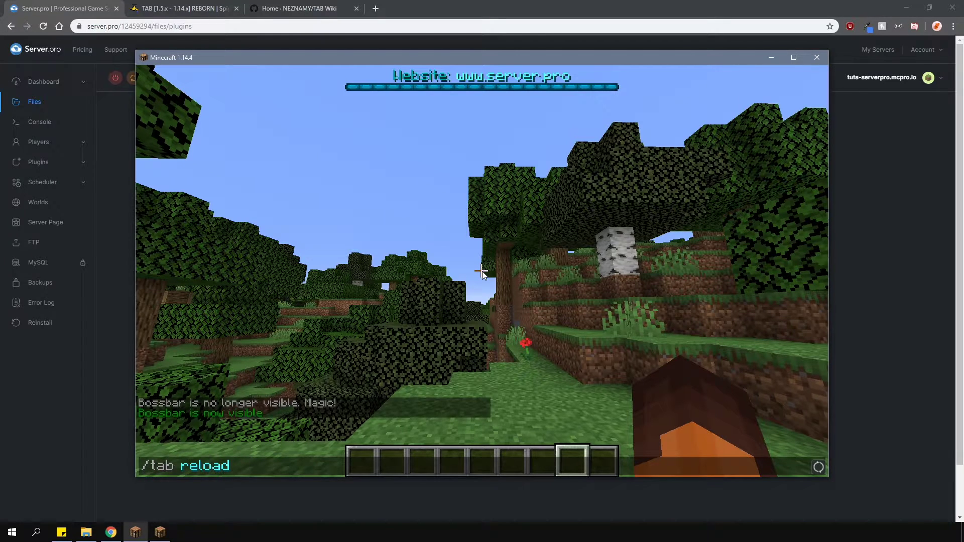
key(Return)
Step: Check the plugin's CPU usage with /tab cpu and view the player list
key(slash)
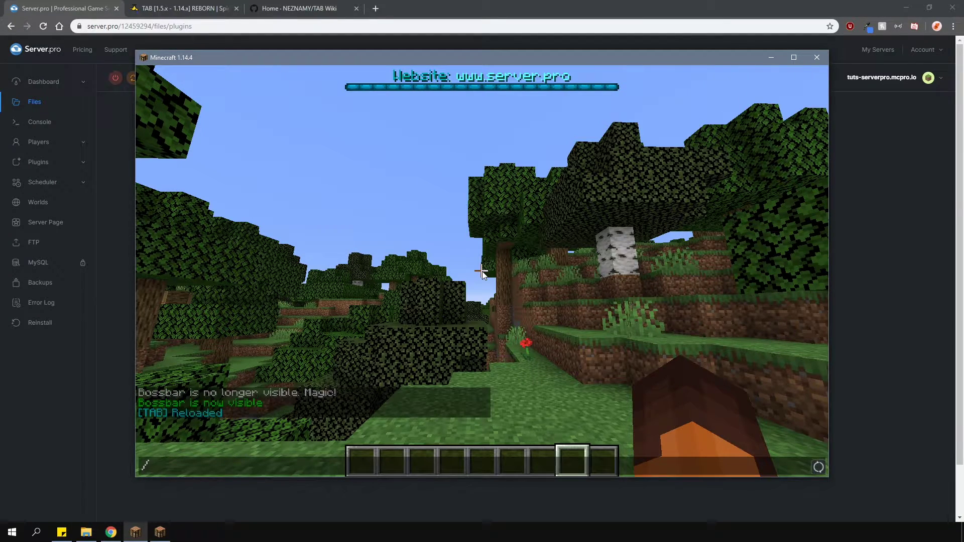
text(tab cp)
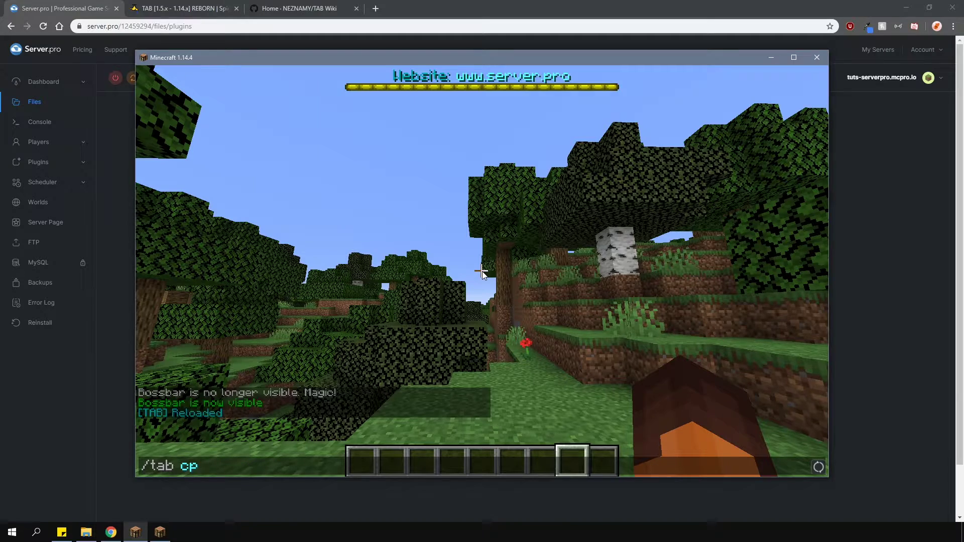
text(u)
key(Return)
key(t)
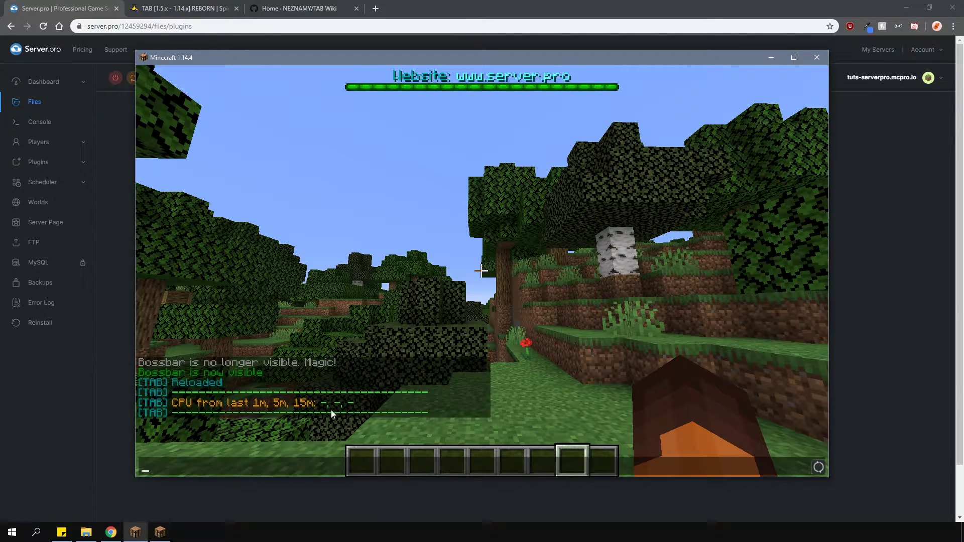
key(Escape)
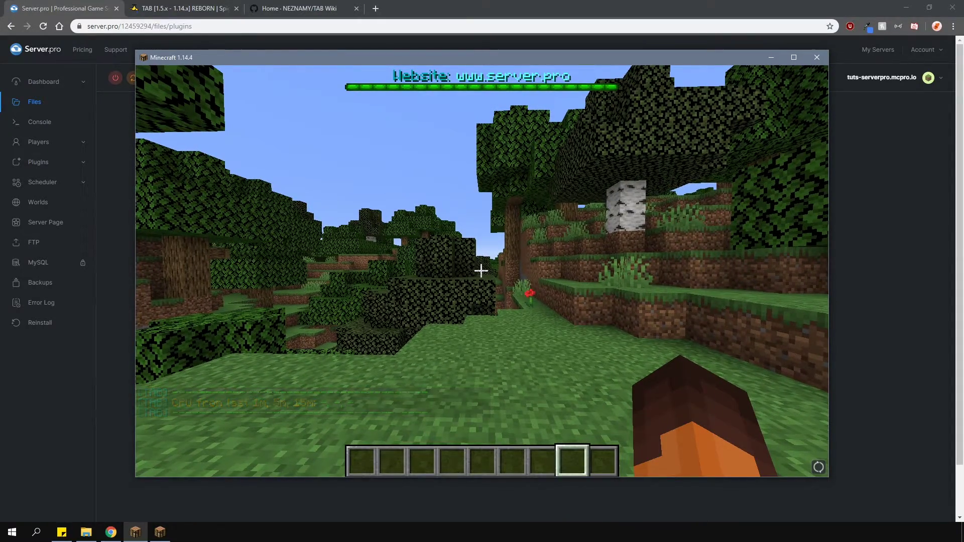
key(Tab)
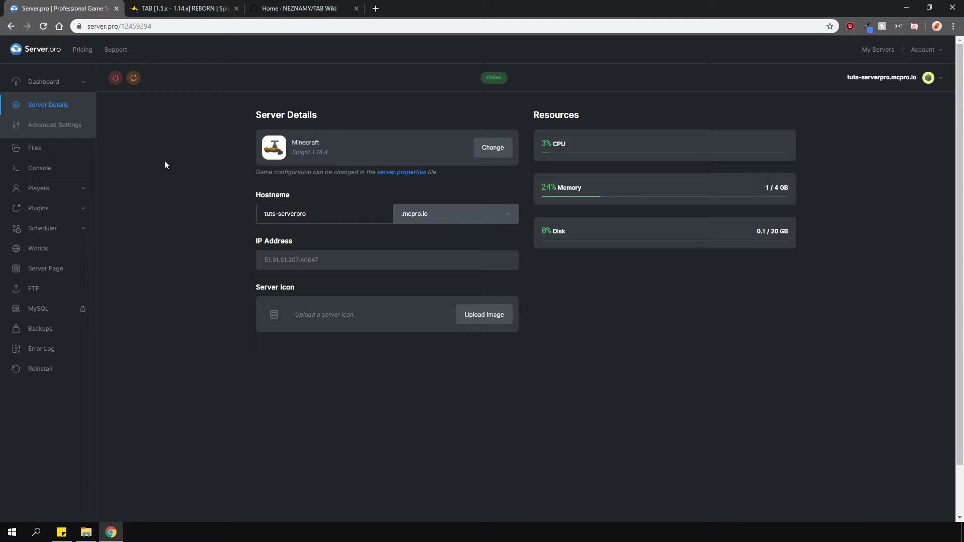
Step: In the Server.pro files, go to the plugins/TAB folder and review animations.yml
click(50, 151)
click(281, 201)
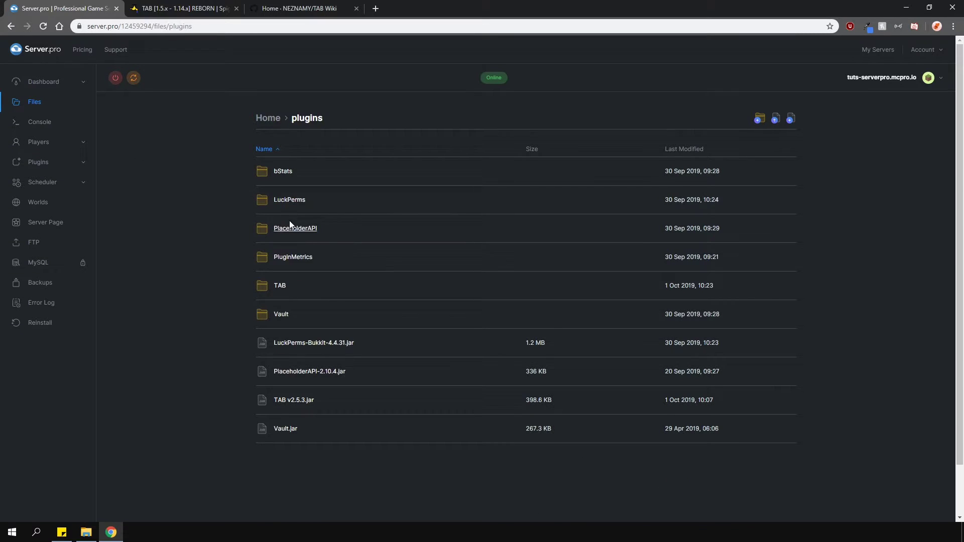
click(280, 286)
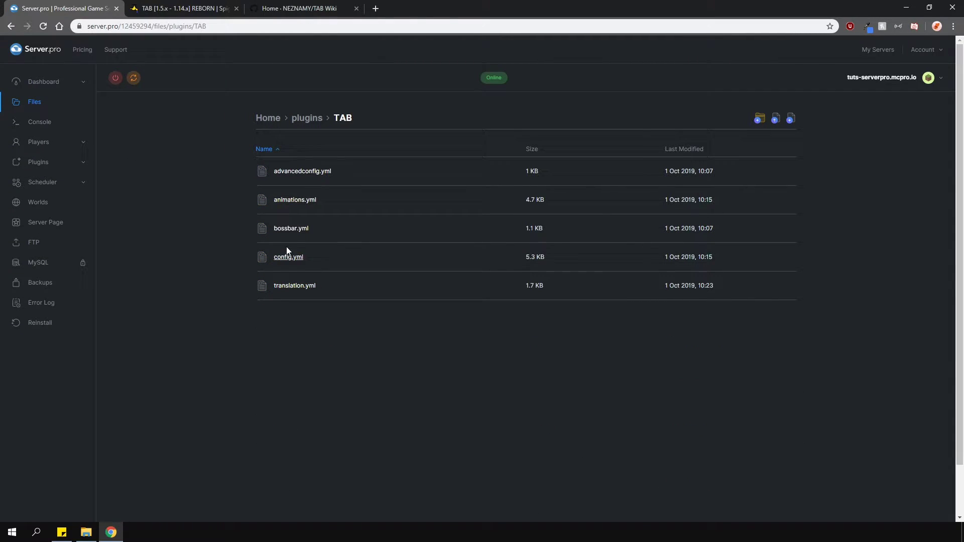
click(289, 199)
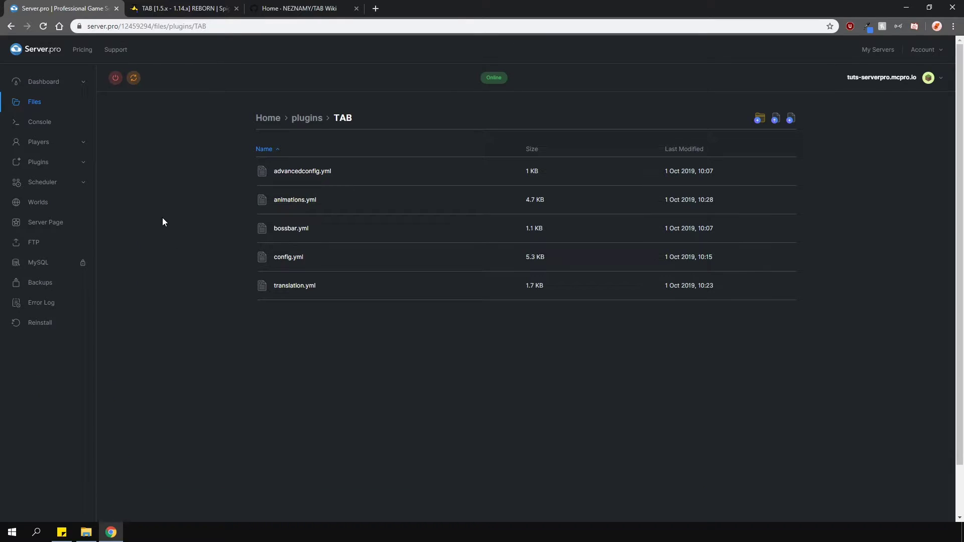
Step: Review the settings in bossbar.yml and advancedconfig.yml, saving each file without edits
click(285, 226)
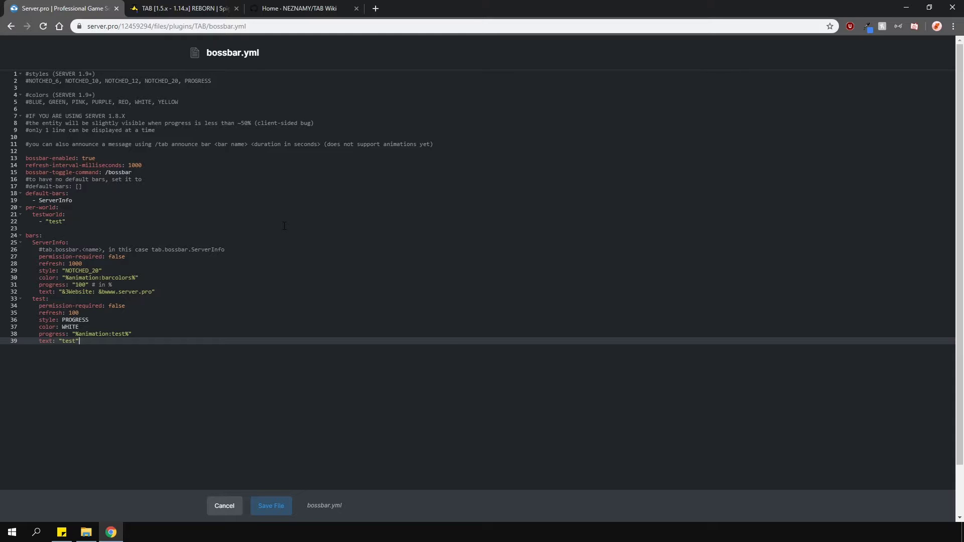
click(271, 506)
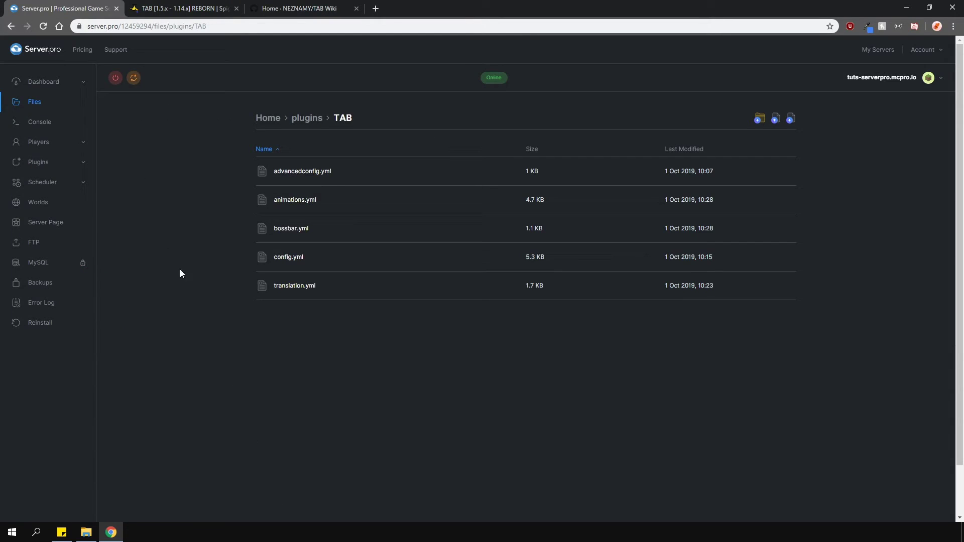
click(291, 174)
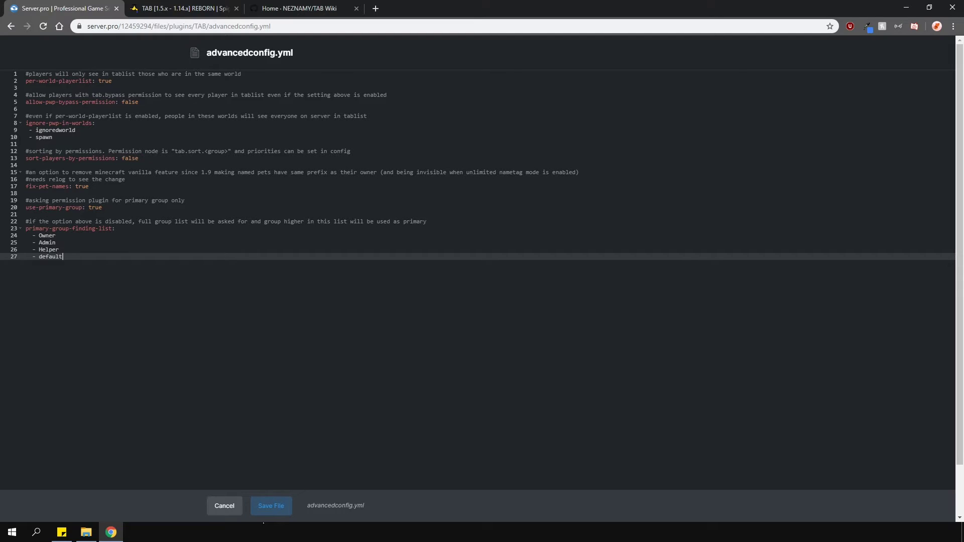
click(262, 506)
Step: Review config.yml from header and group settings through to disabled worlds, save it, and return to the server details
click(290, 259)
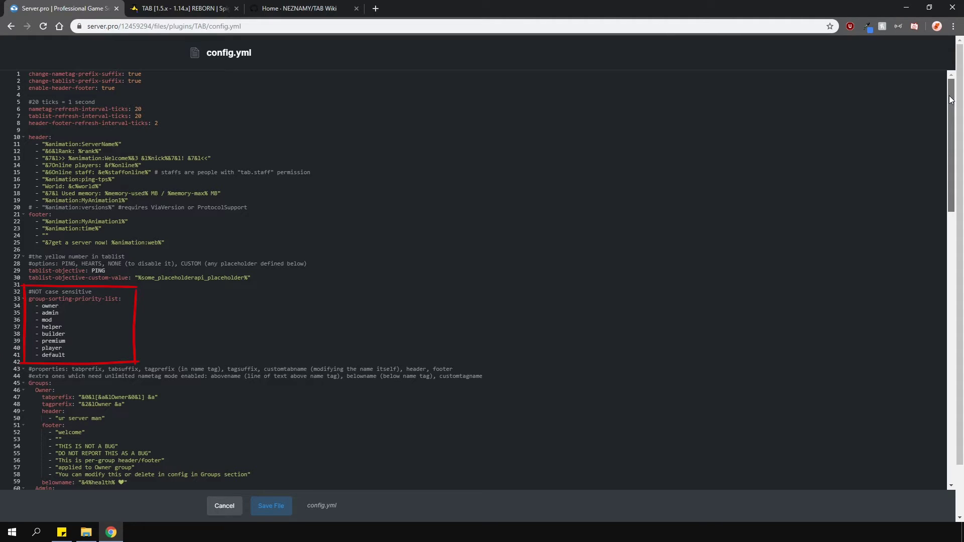
drag(951, 99, 957, 186)
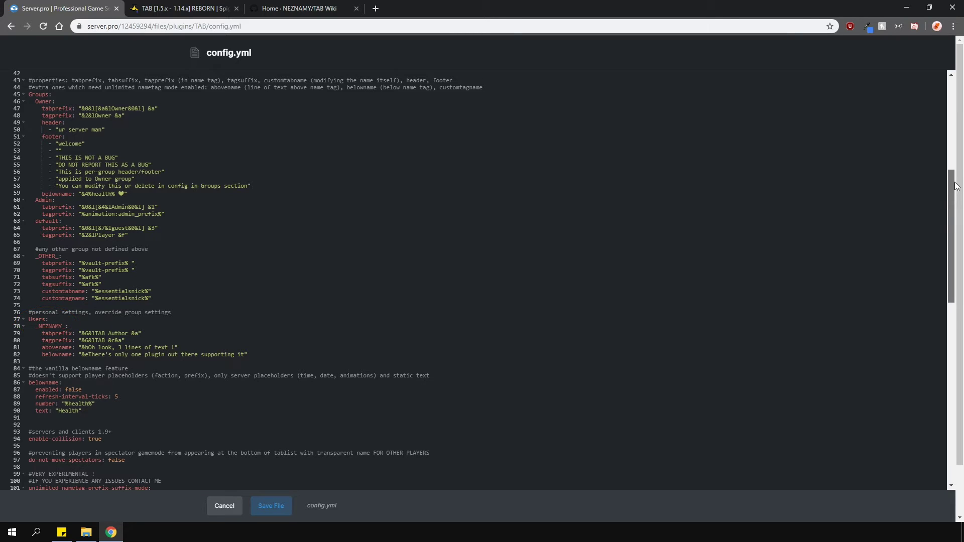
drag(956, 186, 955, 214)
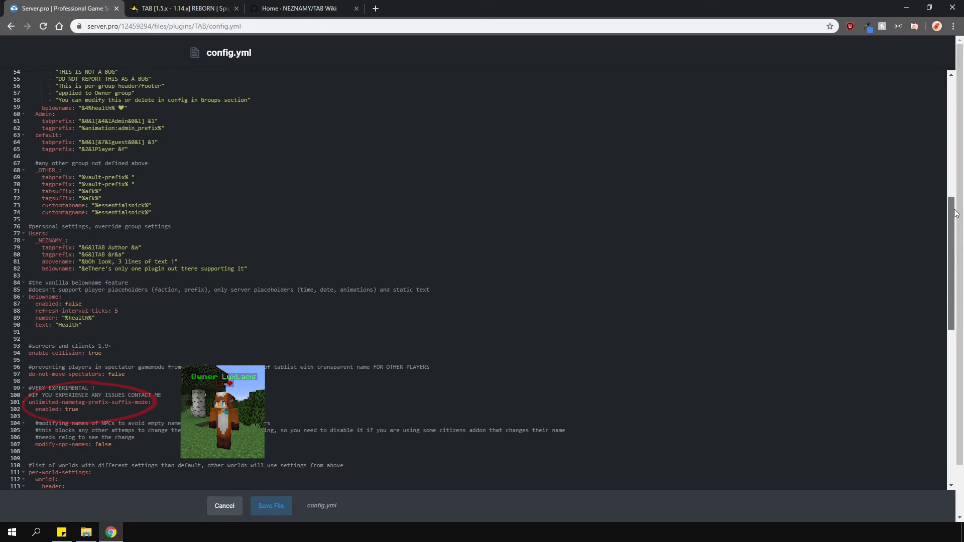
drag(956, 213, 961, 388)
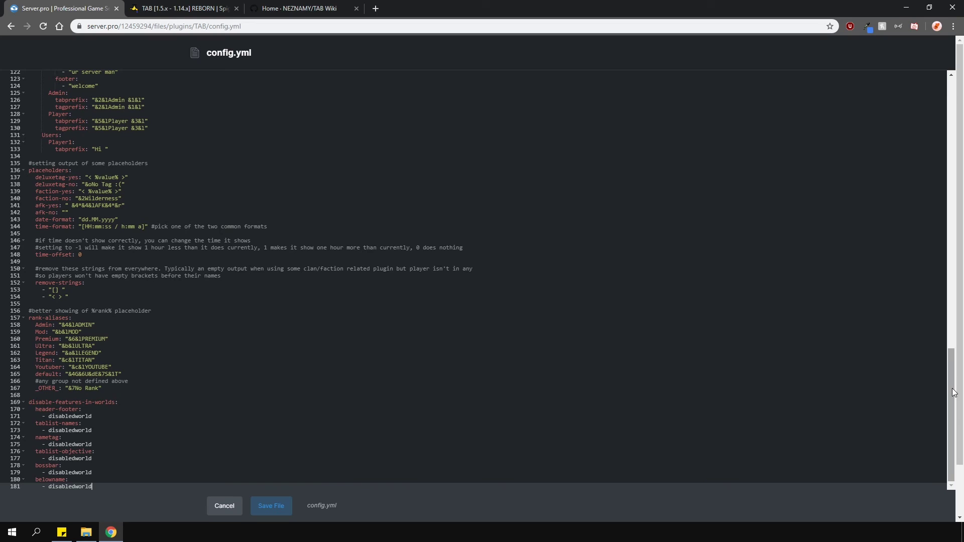
click(271, 506)
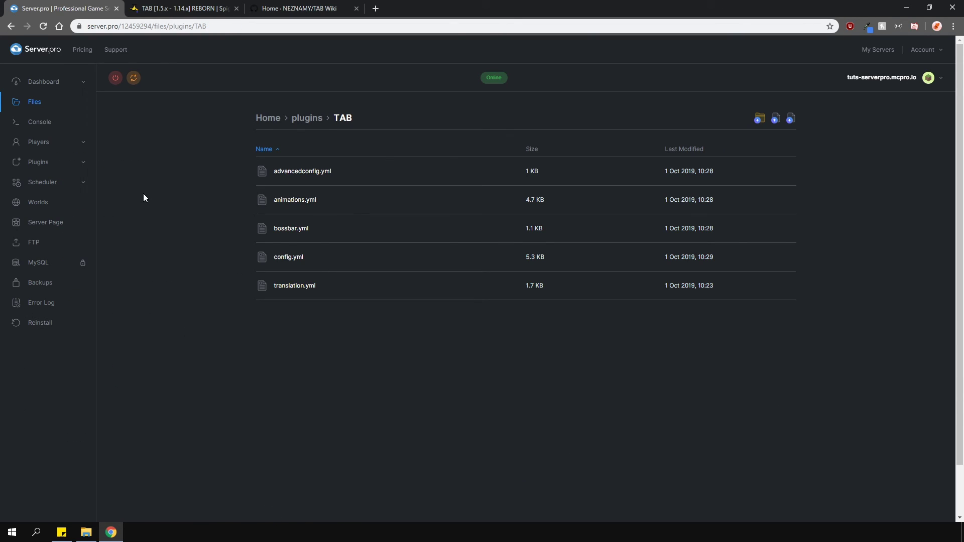
click(44, 83)
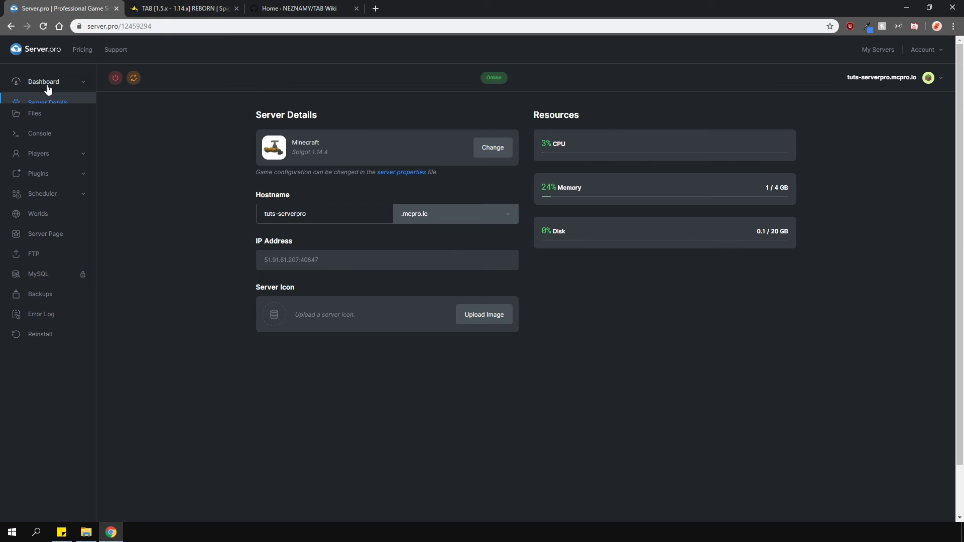